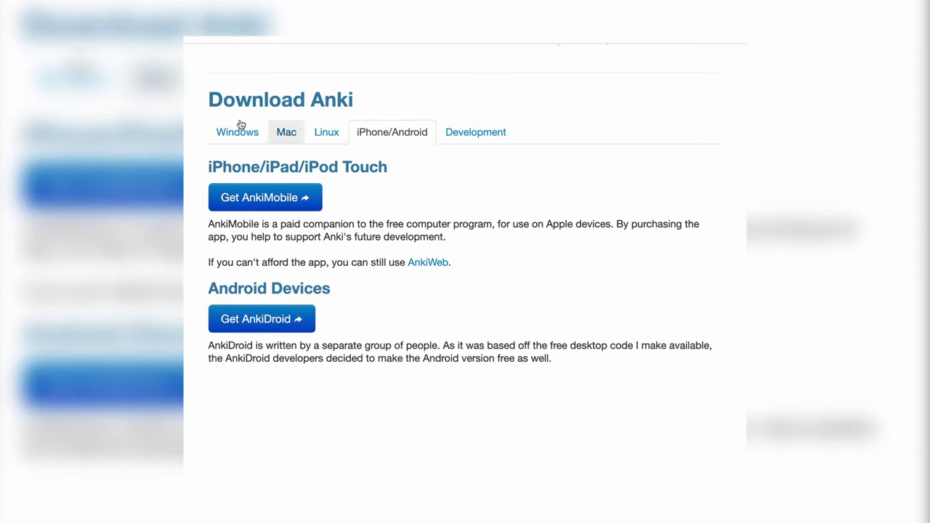
Show the Windows download option in the Download Anki section of the Anki website.
left_click(238, 131)
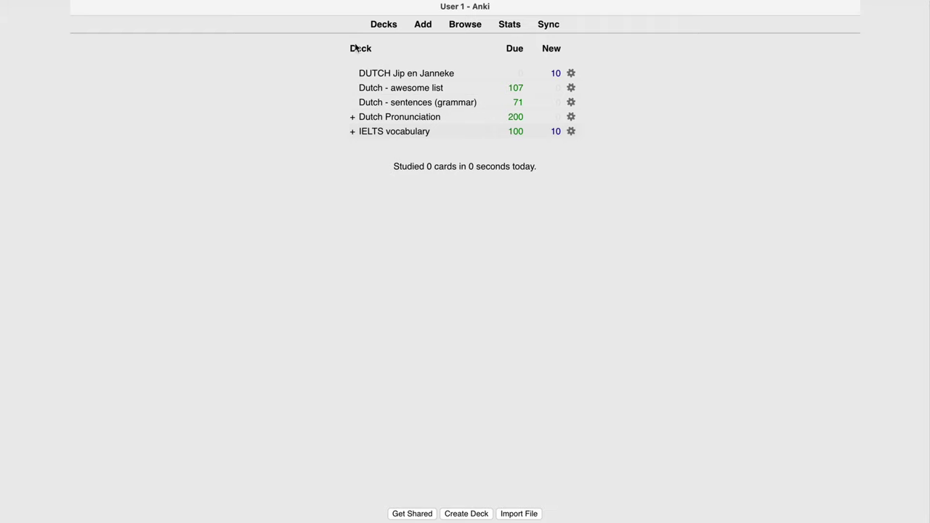
Create a new deck named 'Words from Friends' from the deck list.
left_click(384, 131)
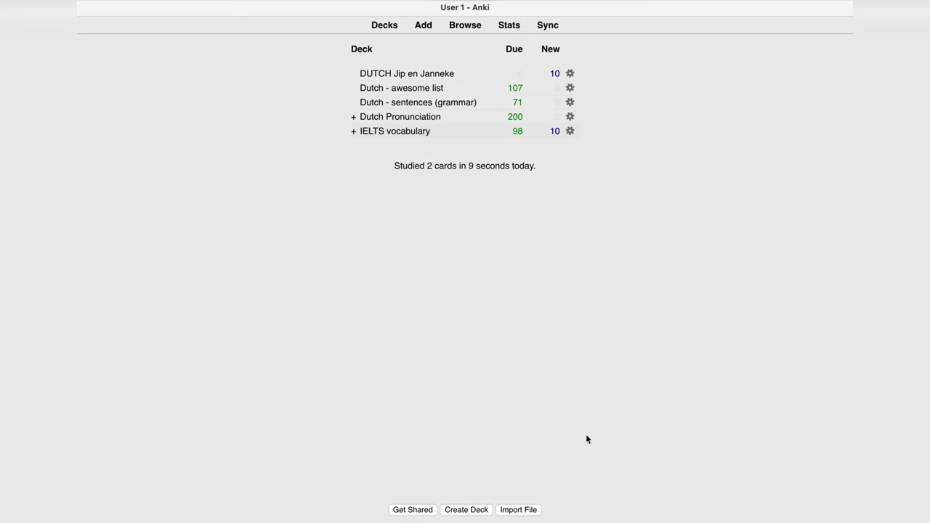
left_click(467, 510)
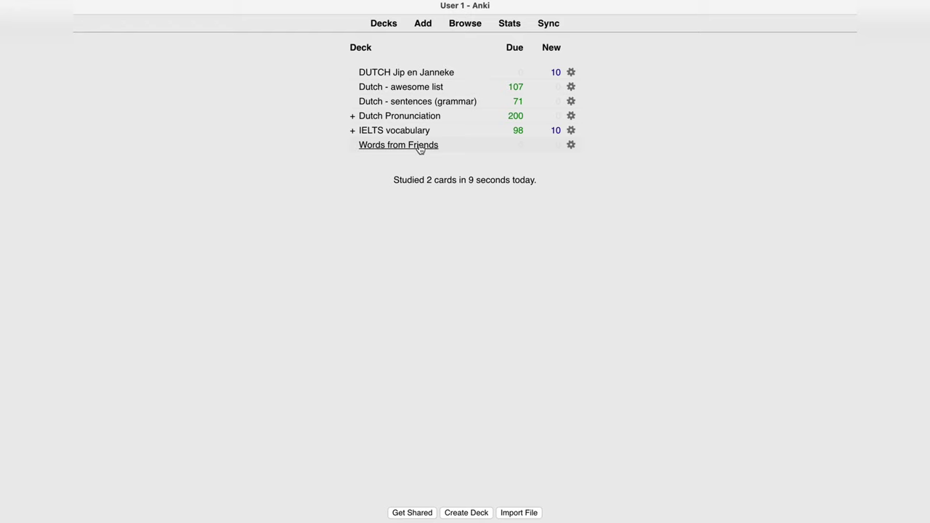
Start a new note for Words from Friends using the Basic (and reversed card) type.
left_click(420, 146)
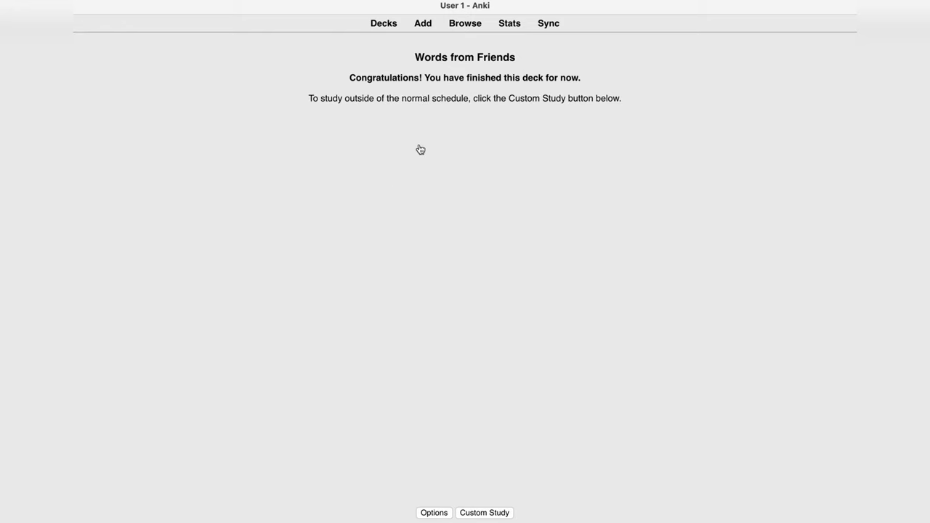
left_click(423, 23)
left_click(341, 69)
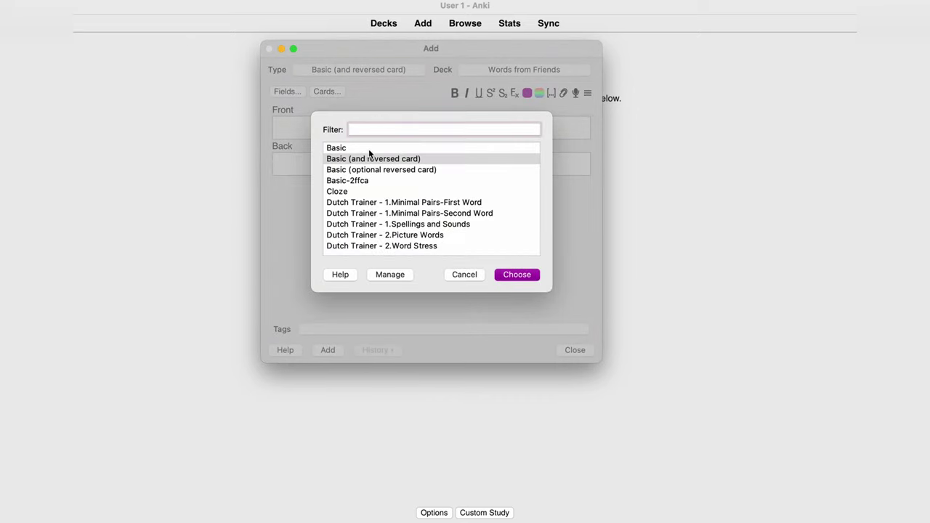
key("Up")
key("Down")
key("Down")
key("Down")
key("Up")
key("Up")
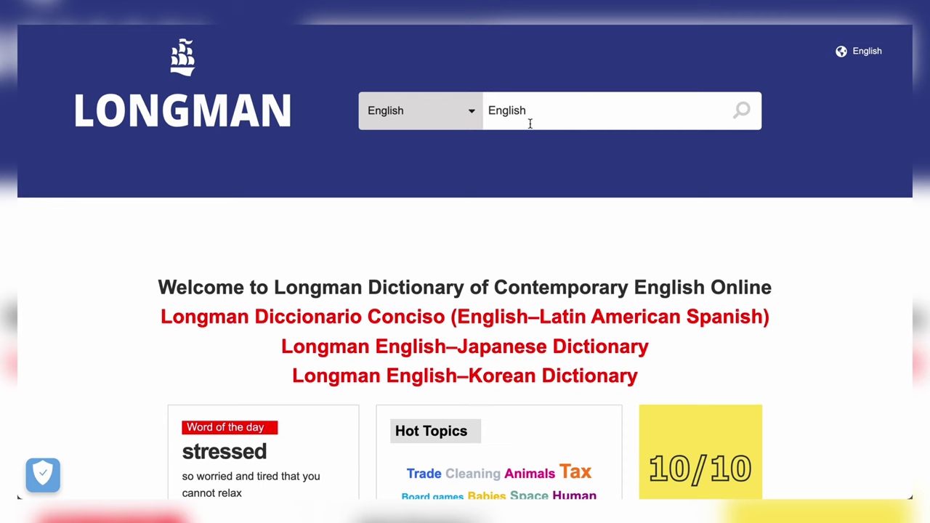
Search Longman Dictionary Online for 'nonchalant'.
left_click(530, 123)
type("nonchala")
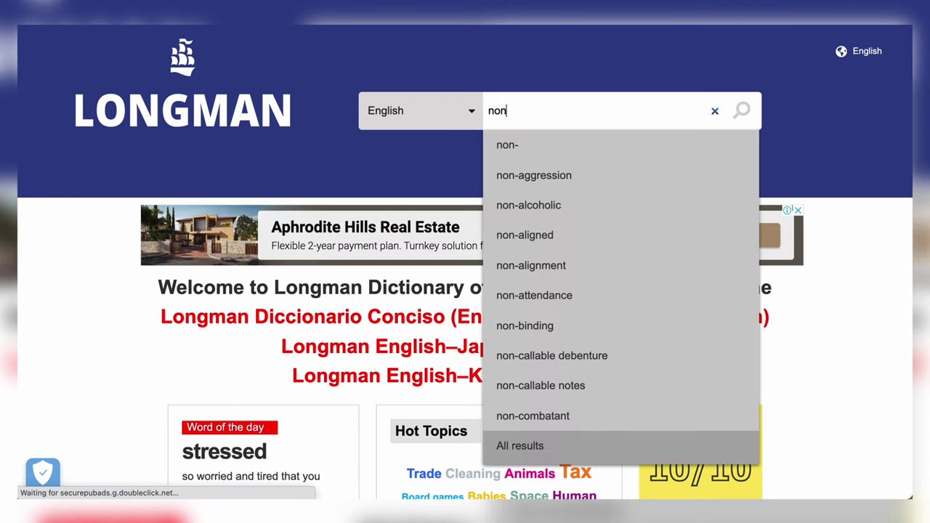
type("nt")
key("Return")
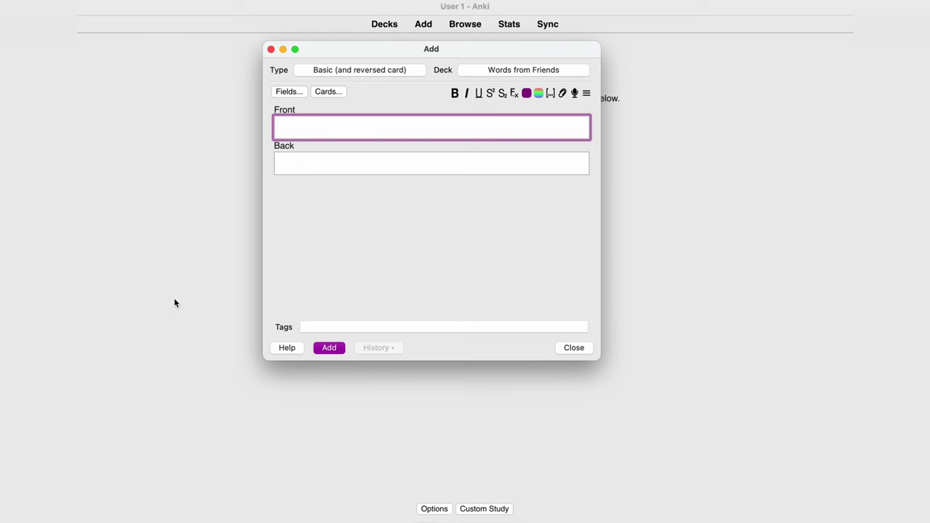
Paste the definition into Front and the Longman entry into Back, breaking lines after headword and 'adjective'.
type("behaving calmly and not seeming interested in anything or worried about anything")
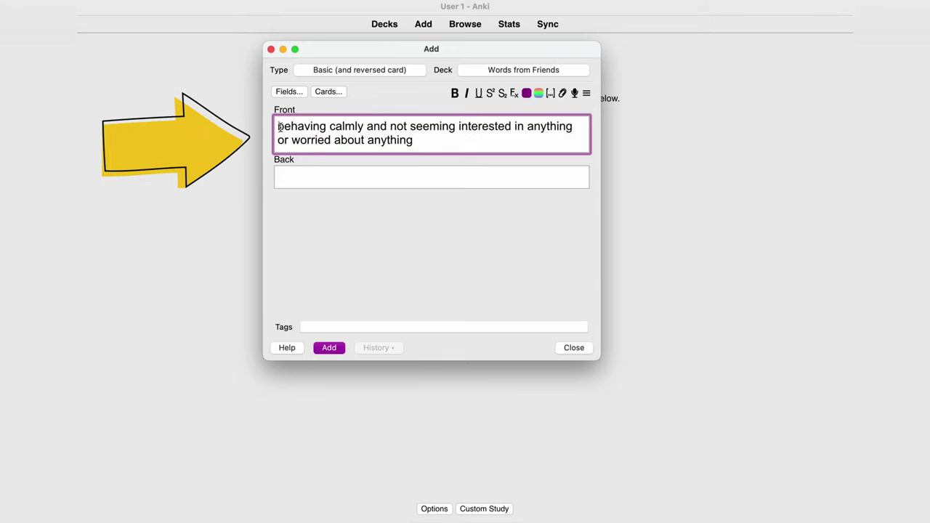
left_click(308, 179)
type("nɒn·cha·lant /ˈnɒnʃələnt $ ˌnɑːnʃəˈlɑːnt/ adjective    behaving calmly and not seeming interested in anything or worried about anything ‘Has he got a girlfriend?’ Jill asked, trying to sound nonchalant.—nonchalance noun [uncountable]—nonchalantly adverb He smiled nonchalantly.")
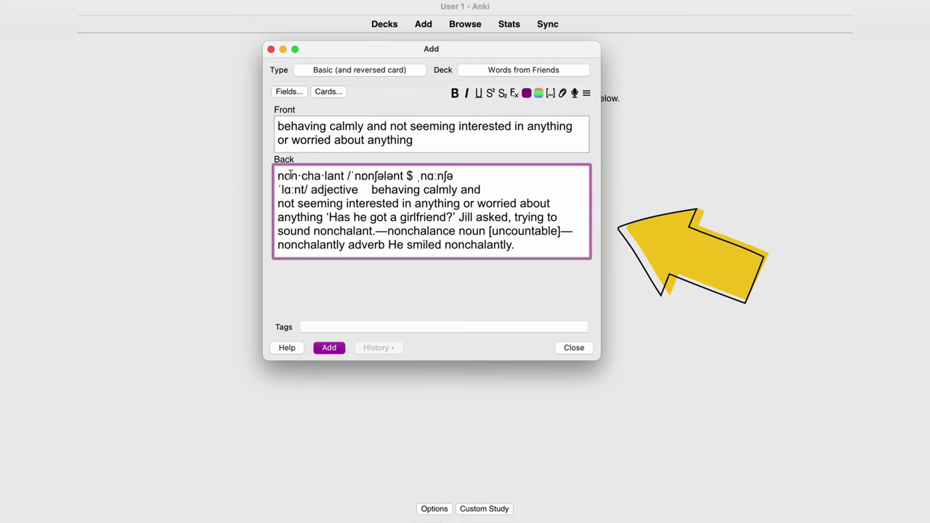
left_click(347, 176)
key("Return")
key("Return")
left_click(465, 204)
key("Return")
key("Return")
Delete the repeated definition sentence, space out the entry lines, and bold the headword.
left_click_drag(277, 230, 478, 244)
key("BackSpace")
key("BackSpace")
key("BackSpace")
key("Return")
key("Return")
left_click(477, 272)
key("Return")
key("Return")
left_click(385, 301)
key("Return")
key("Return")
left_click_drag(278, 146, 283, 174)
left_click(445, 93)
key("BackSpace")
Bold 'nonchalance' and 'nonchalantly', then paste the Friends quote below the last example.
double_click(324, 242)
key("super+b")
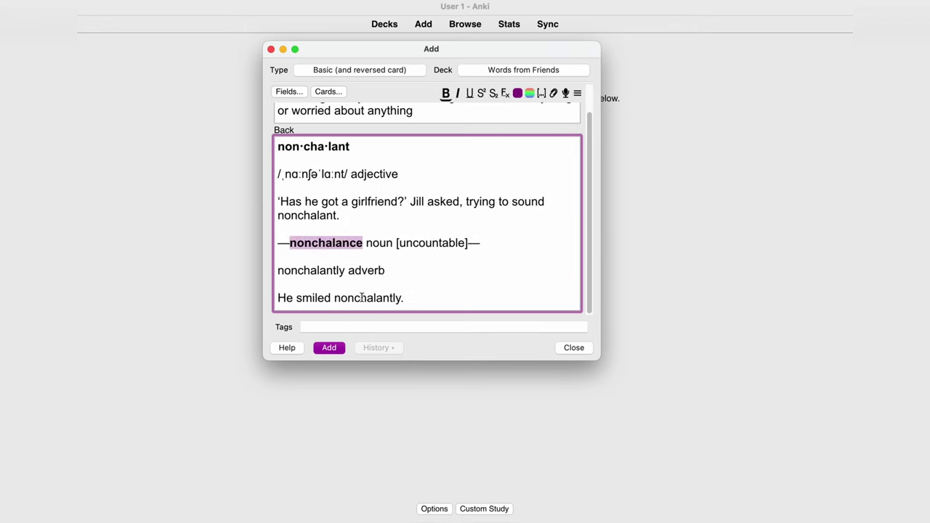
double_click(312, 271)
key("super+b")
scroll(488, 253, "up", 2)
left_click_drag(600, 360, 648, 423)
left_click(605, 319)
key("Return")
key("Return")
type("Rachel - to Joey: So just be nonchalant!")
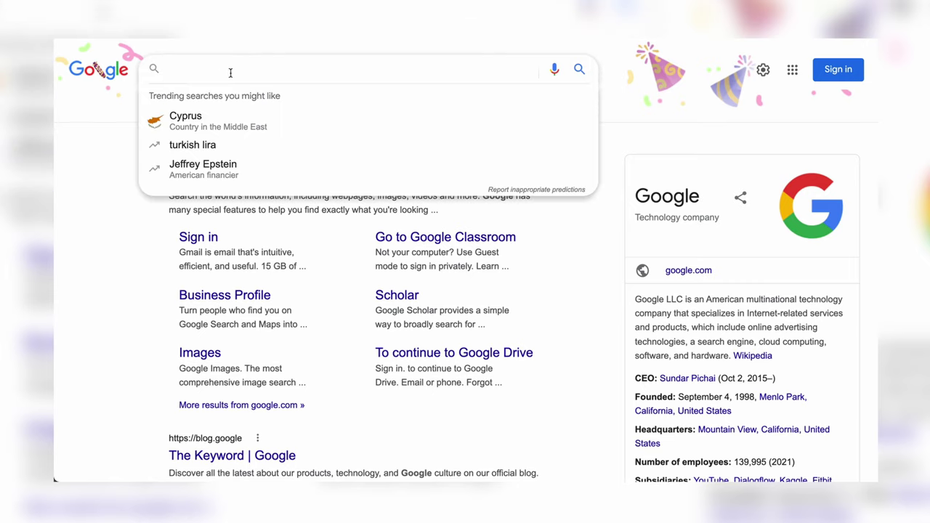
Search Google Images for 'nonchalant friends' and copy the Joey image.
type("nonchalant friends")
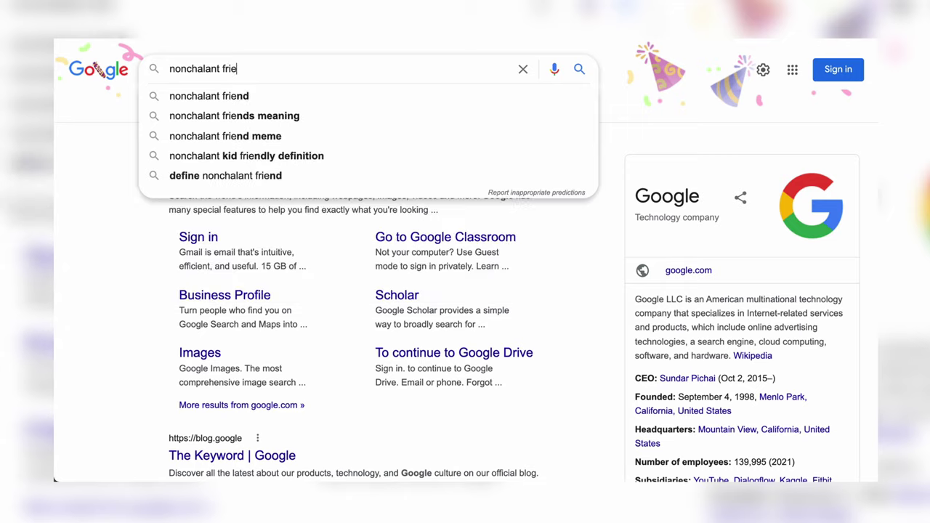
key("Return")
left_click(229, 107)
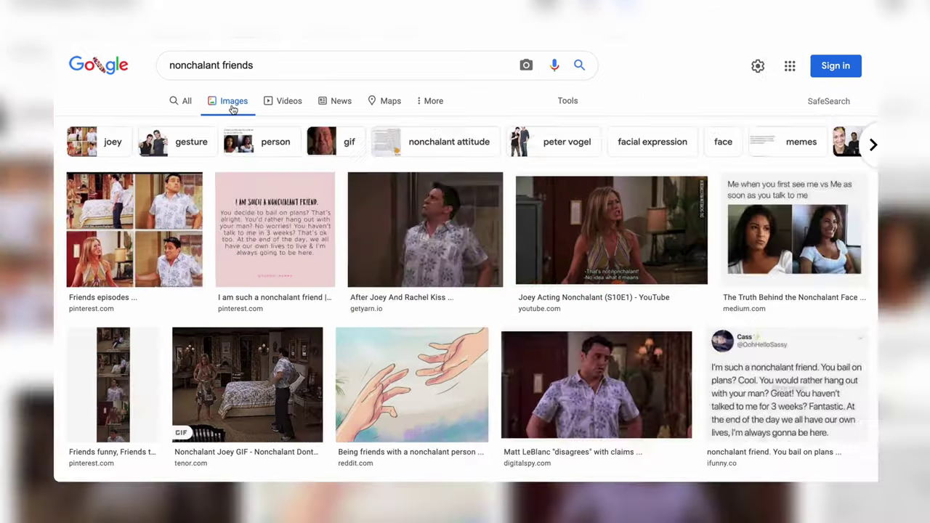
left_click(423, 226)
right_click(709, 214)
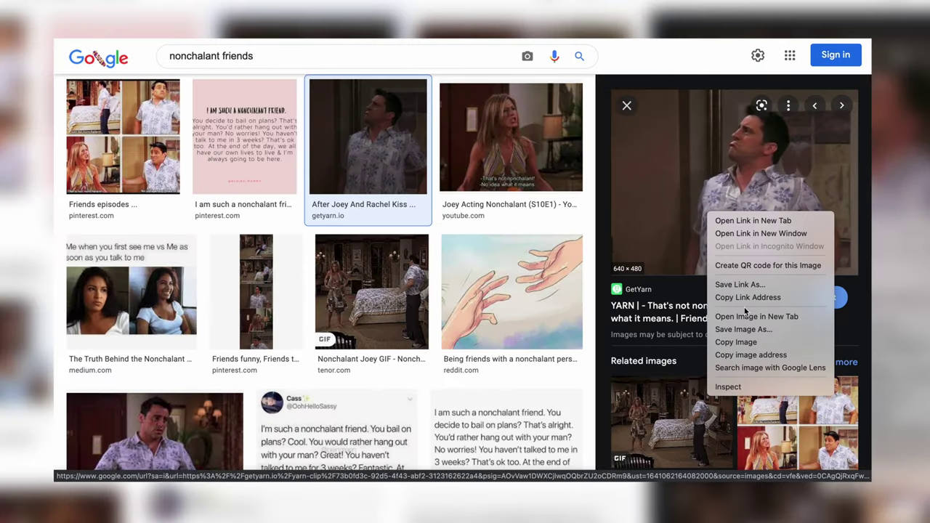
left_click(736, 342)
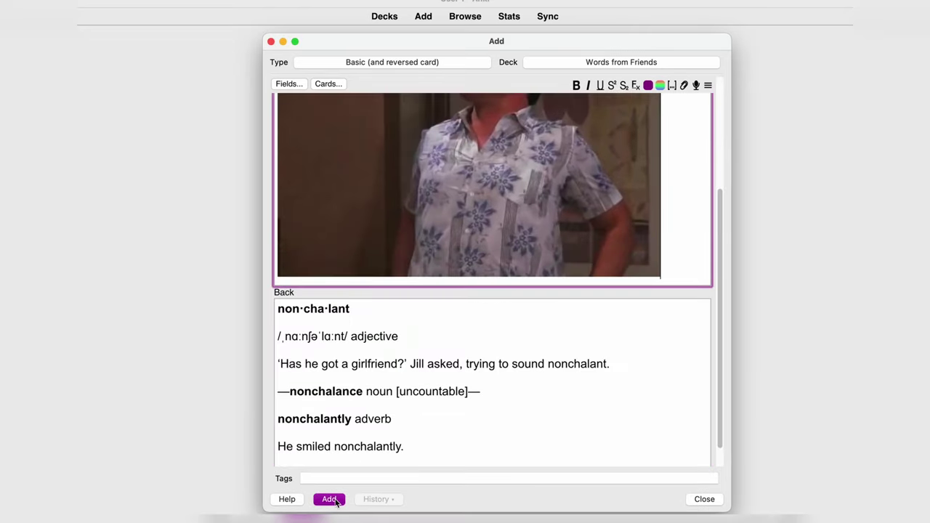
Add the nonchalant card to Words from Friends, then study it and reveal its answer.
left_click(337, 501)
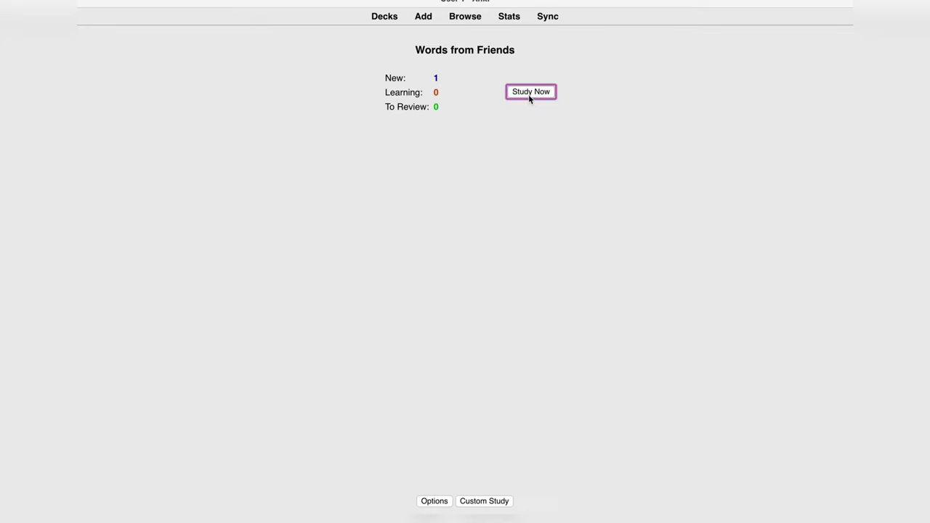
left_click(528, 92)
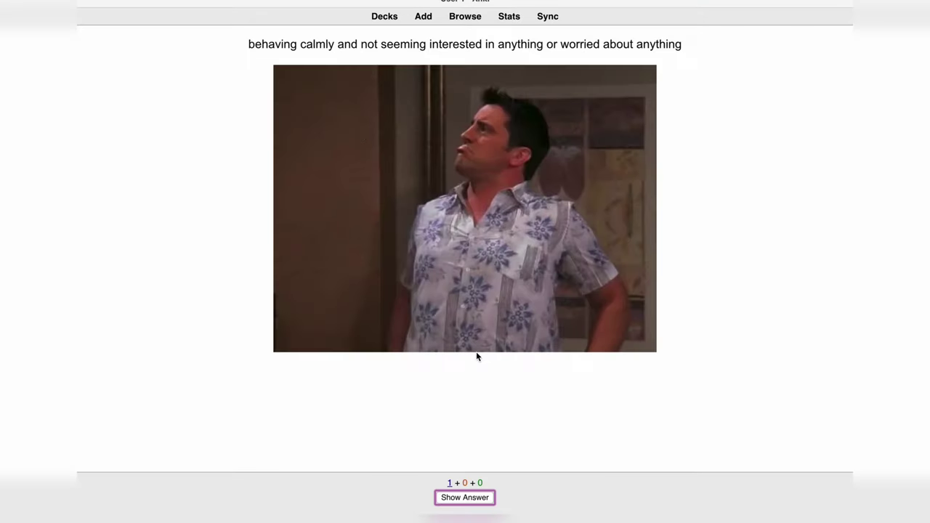
left_click(481, 499)
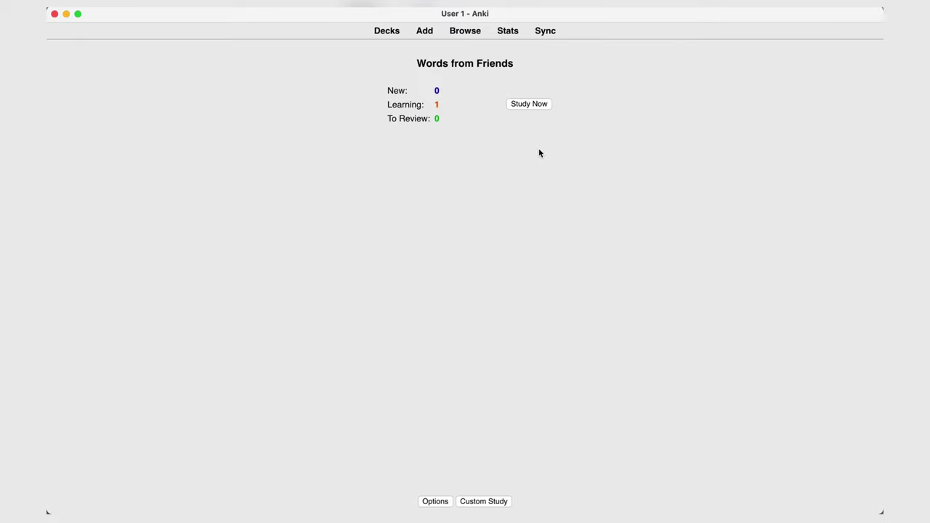
Review the nonchalant card again, then open Options for the Words from Friends deck.
left_click(539, 103)
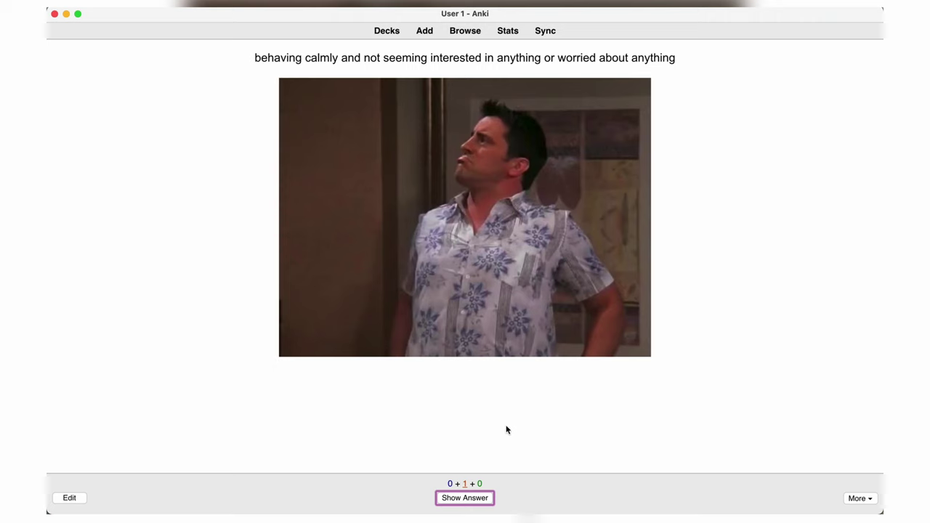
left_click(465, 498)
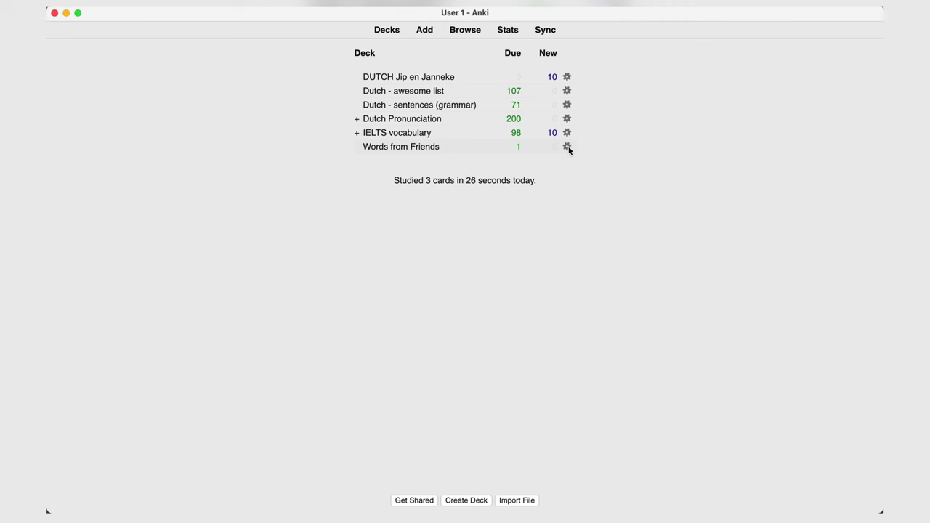
left_click(566, 146)
left_click(593, 165)
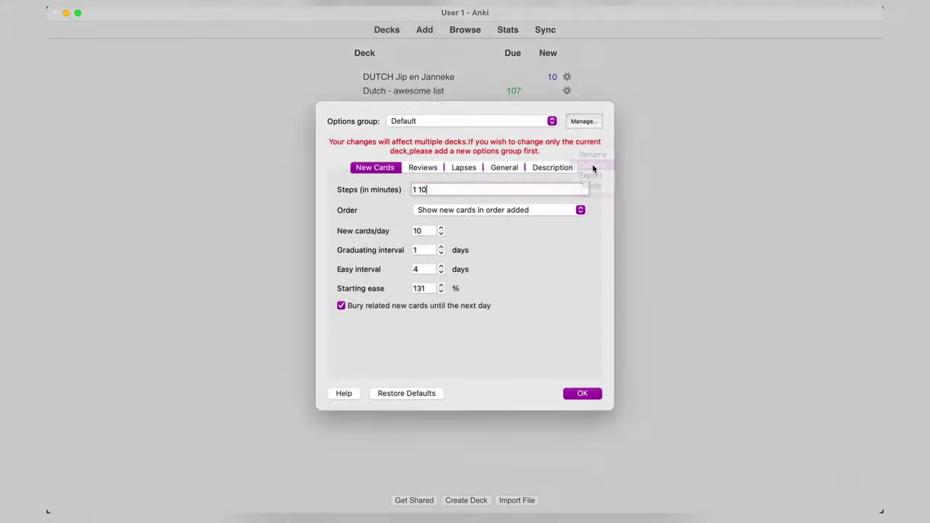
Lower New cards/day from 10 to 9 in the deck options.
left_click(441, 240)
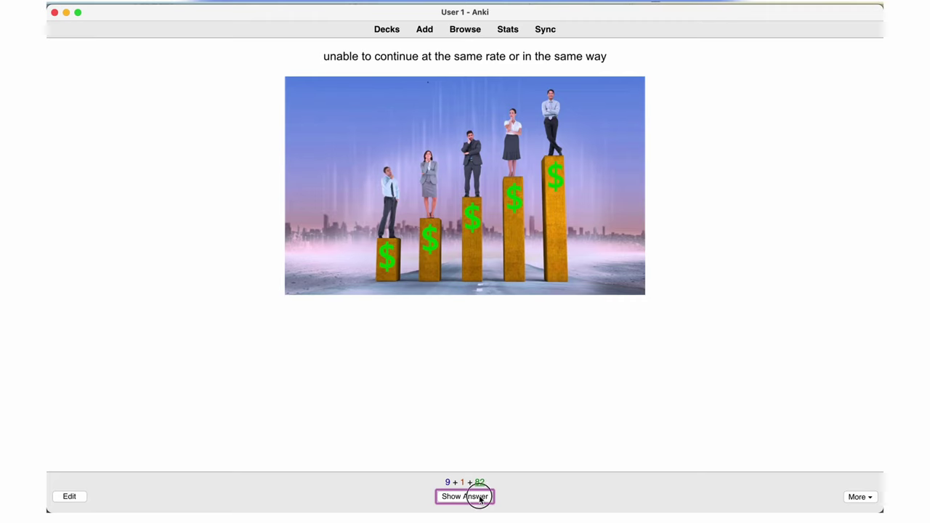
Rate two review cards Good after revealing them, then reveal the 'lucrative' answer.
left_click(479, 499)
left_click(480, 499)
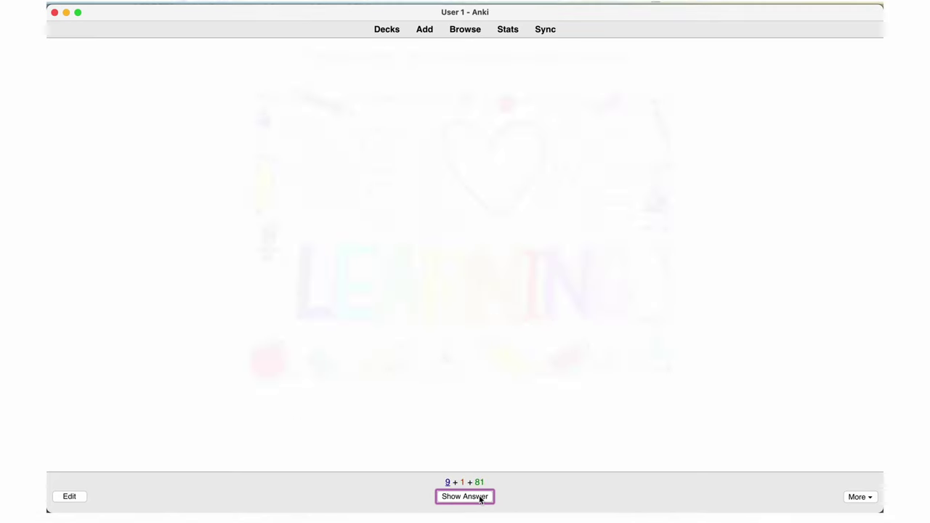
left_click(479, 499)
left_click(479, 498)
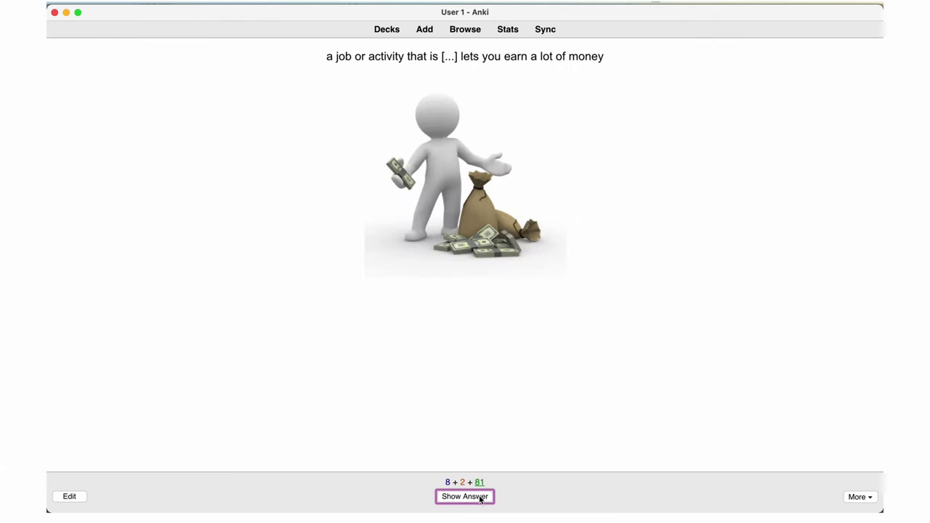
left_click(480, 499)
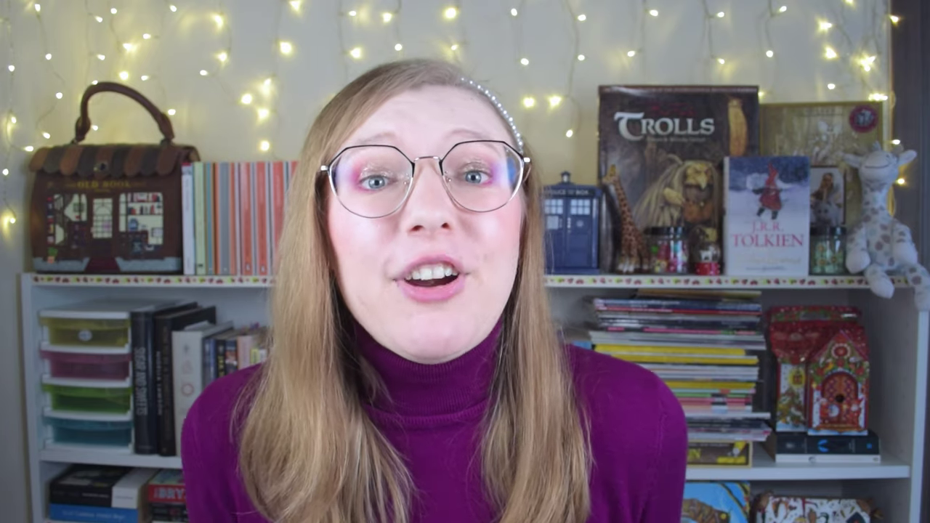